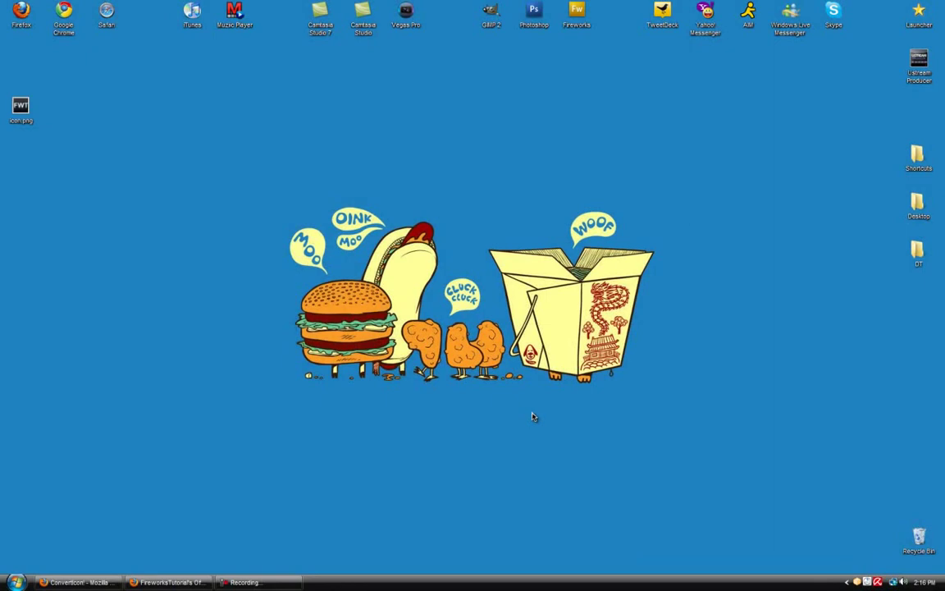
- Bring up the FireworksTutorial website and select, then deselect, its address
left_click(168, 581)
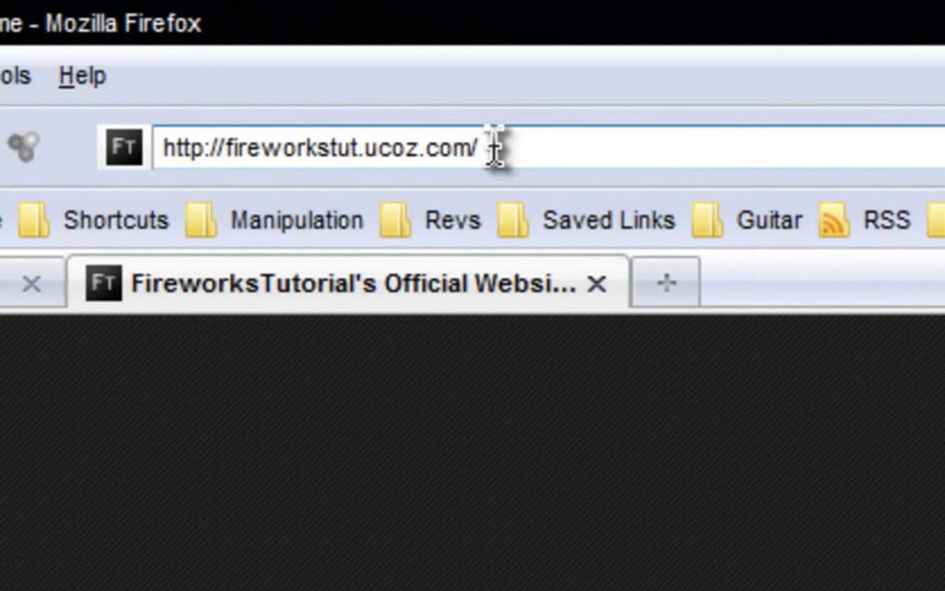
left_click_drag(474, 146, 81, 152)
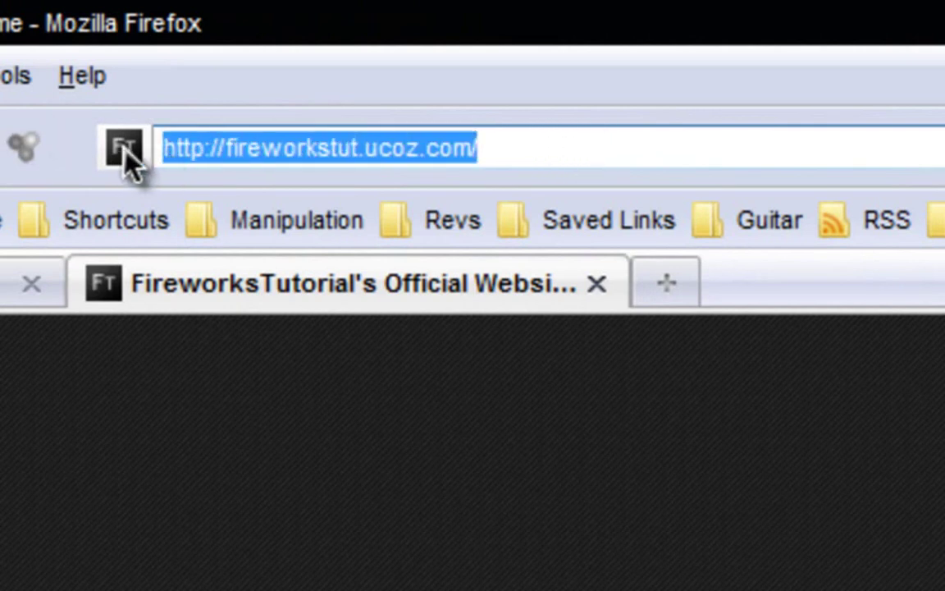
left_click(637, 156)
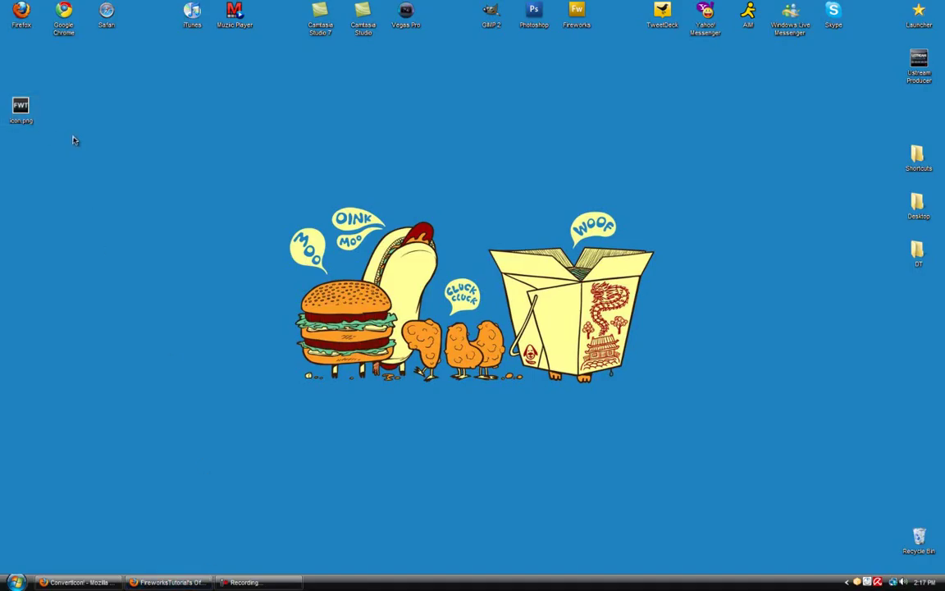
- View icon.png in the image viewer, compare it with the site, then close the preview
double_click(23, 108)
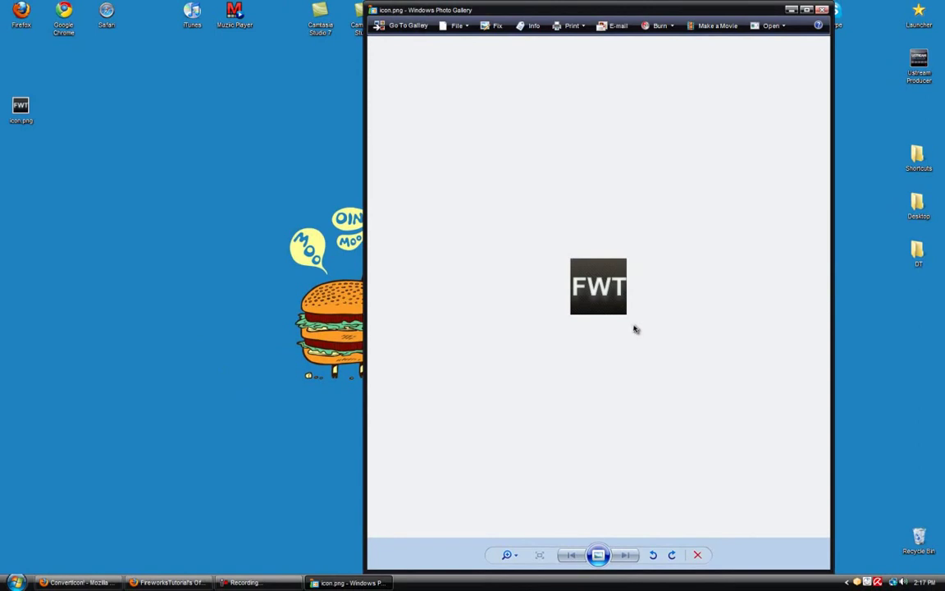
scroll(546, 240, "up", 3)
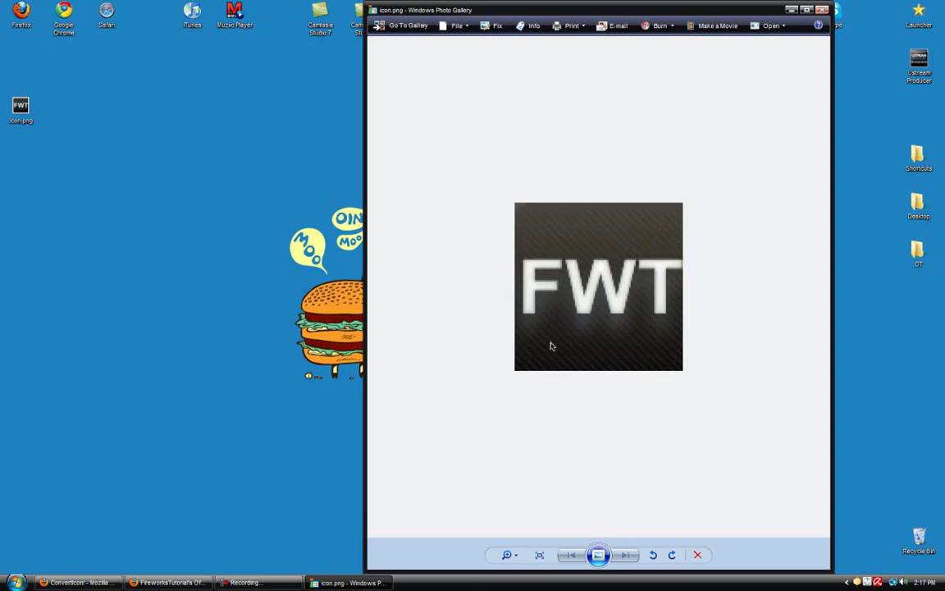
scroll(550, 345, "down", 3)
left_click(200, 553)
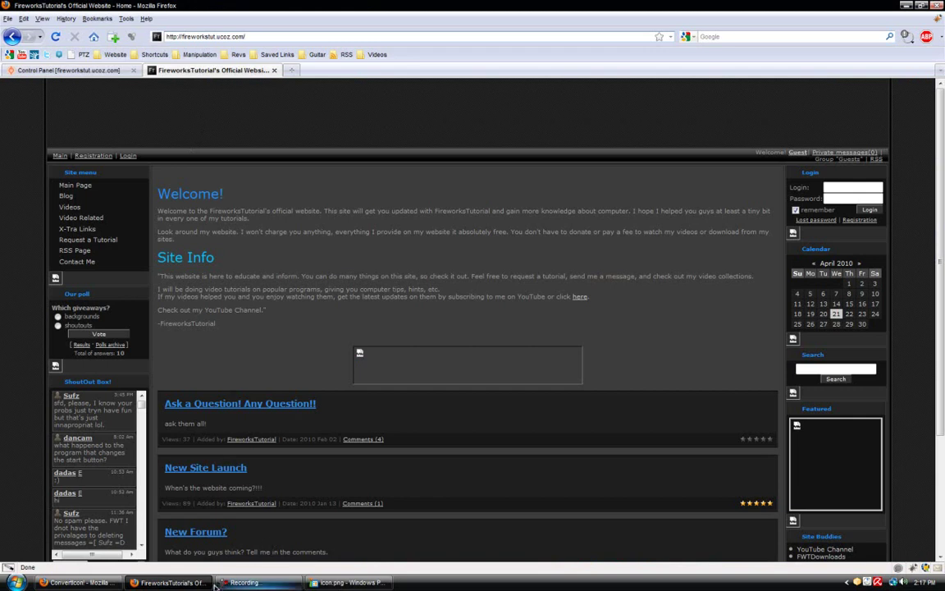
left_click(172, 583)
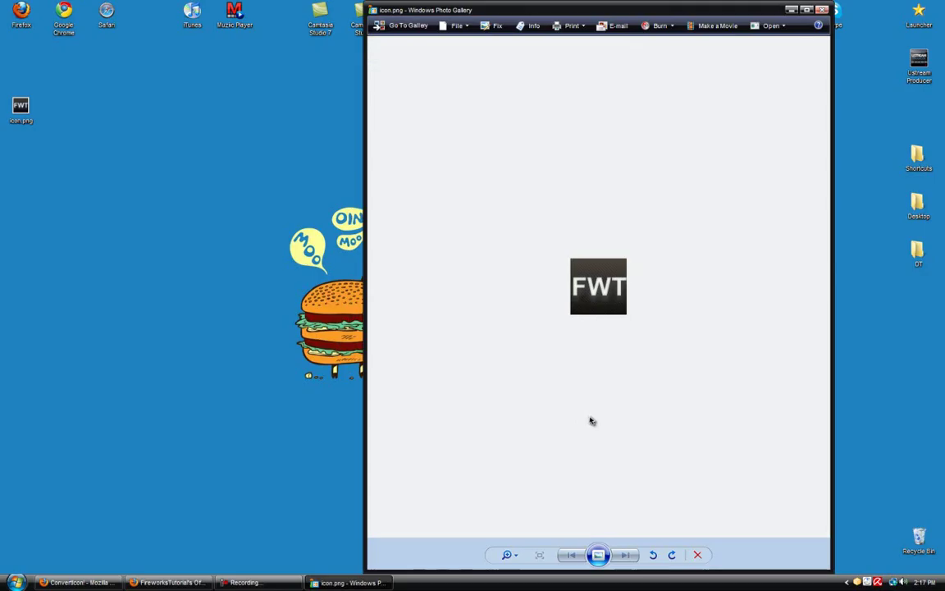
left_click(822, 10)
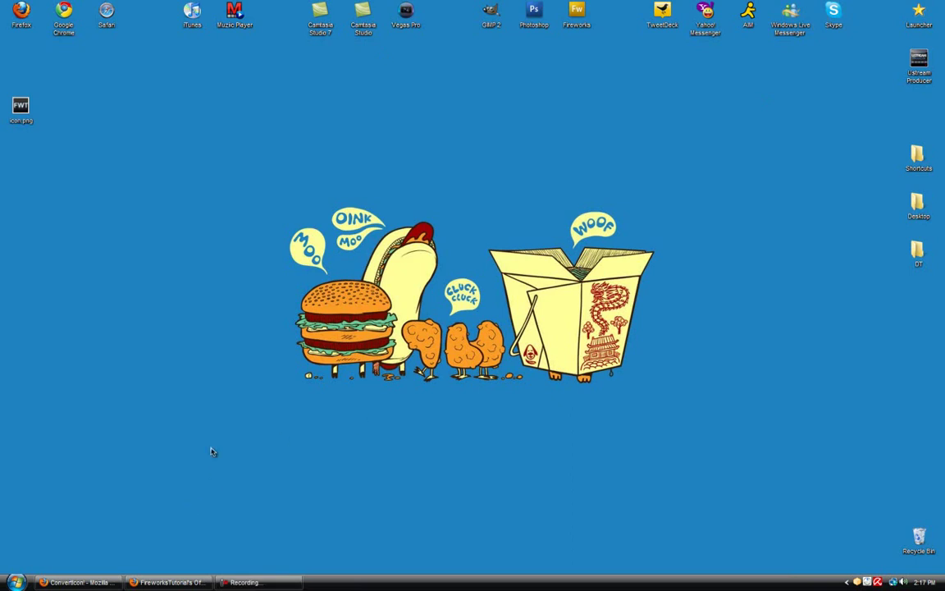
- Load icon.png into Converticon using the Image file type filter
left_click(78, 582)
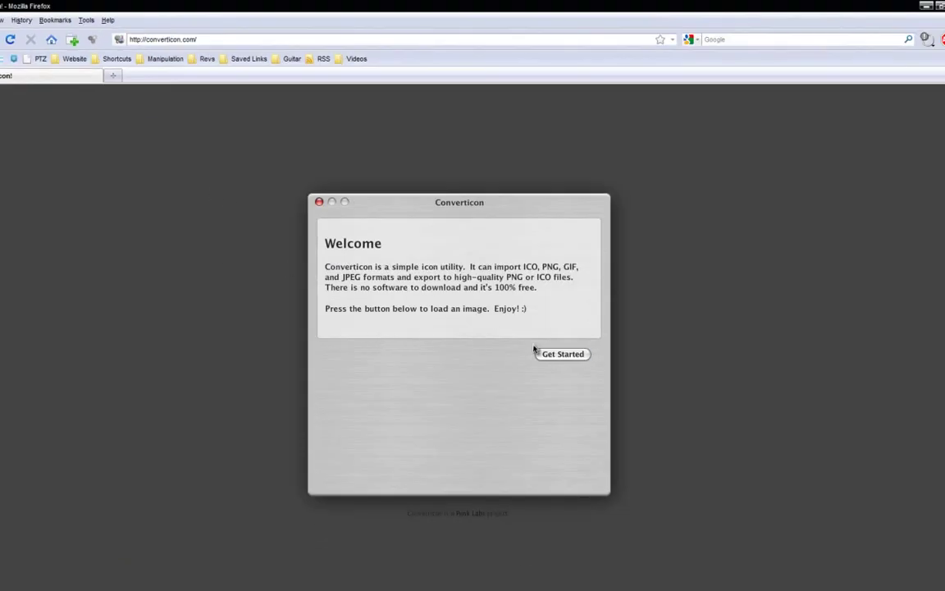
left_click(562, 355)
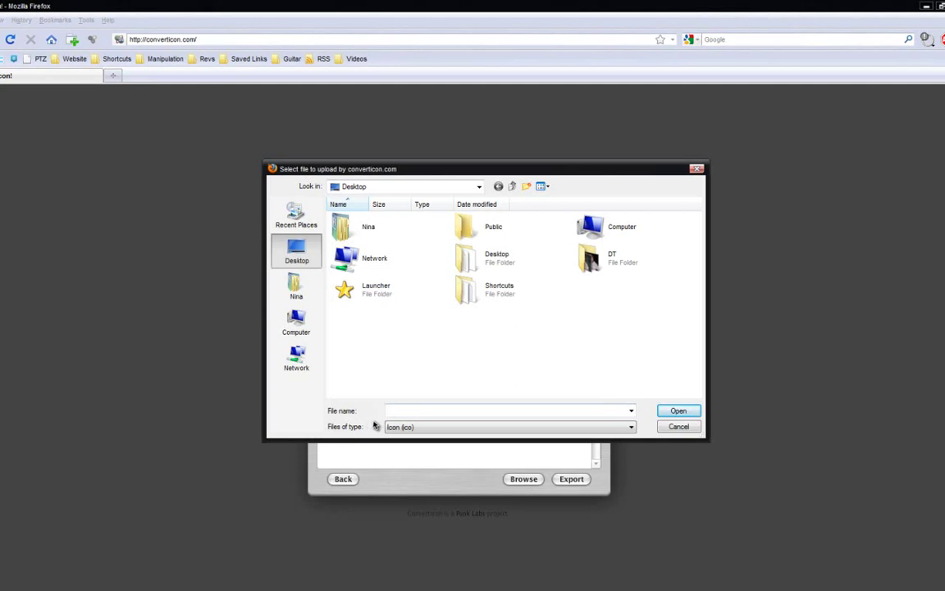
left_click(420, 427)
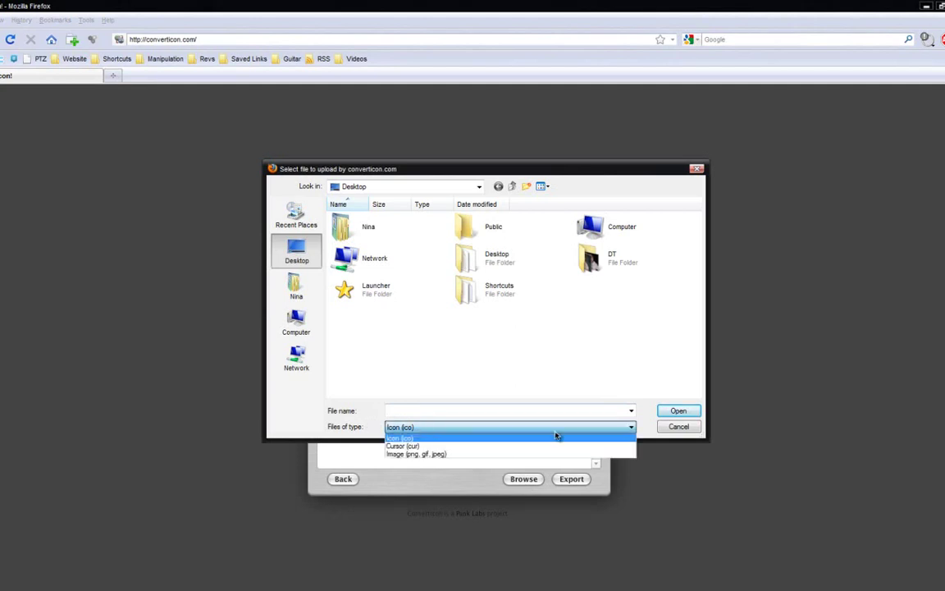
left_click(415, 454)
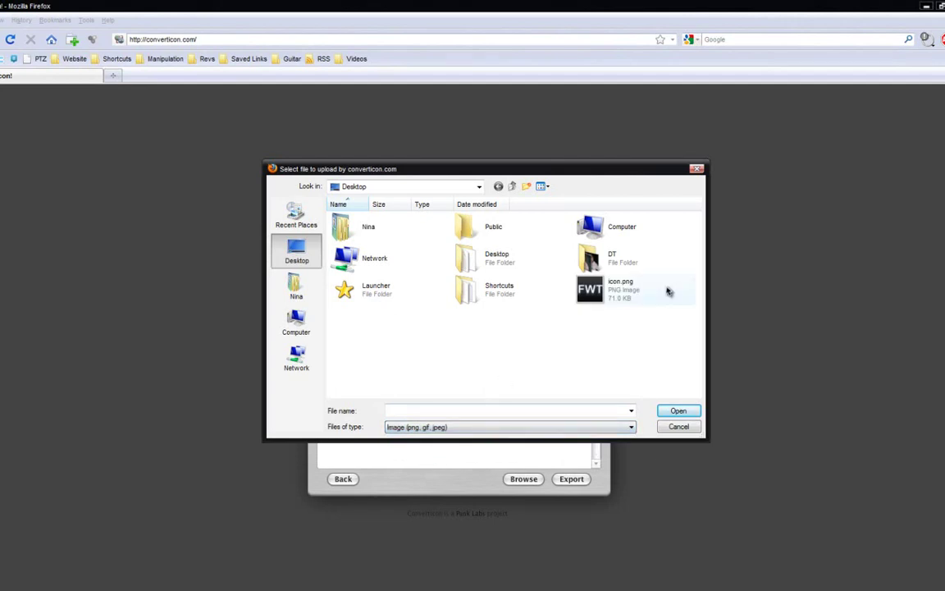
double_click(623, 293)
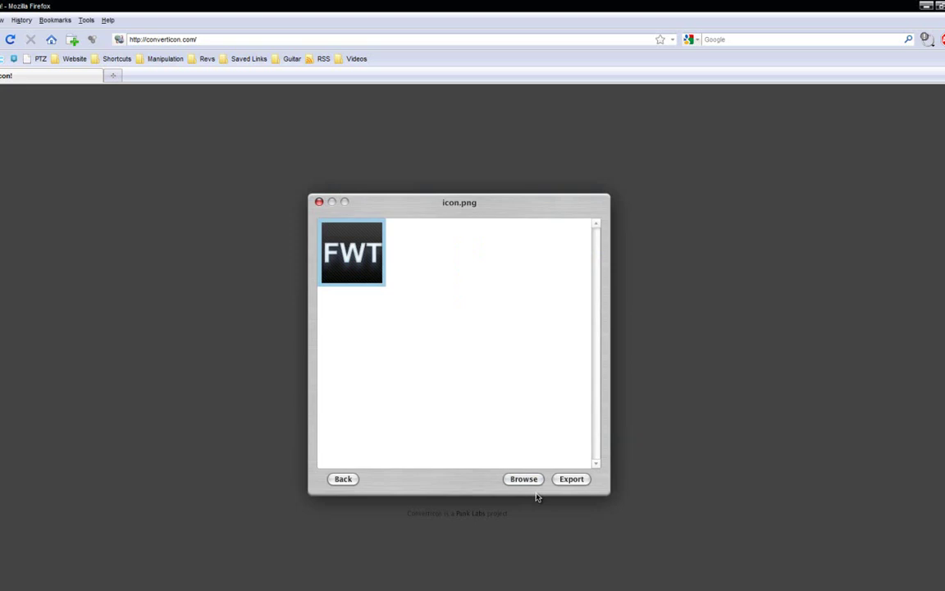
- Export the icon at 24 x 24 and save it as icon.ico on the Desktop
left_click(577, 482)
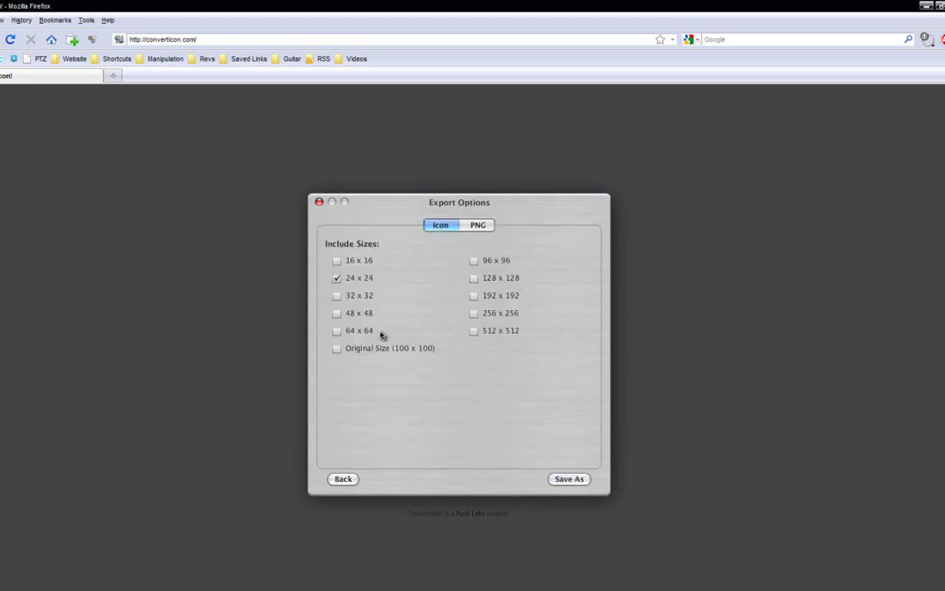
left_click(335, 280)
left_click(570, 481)
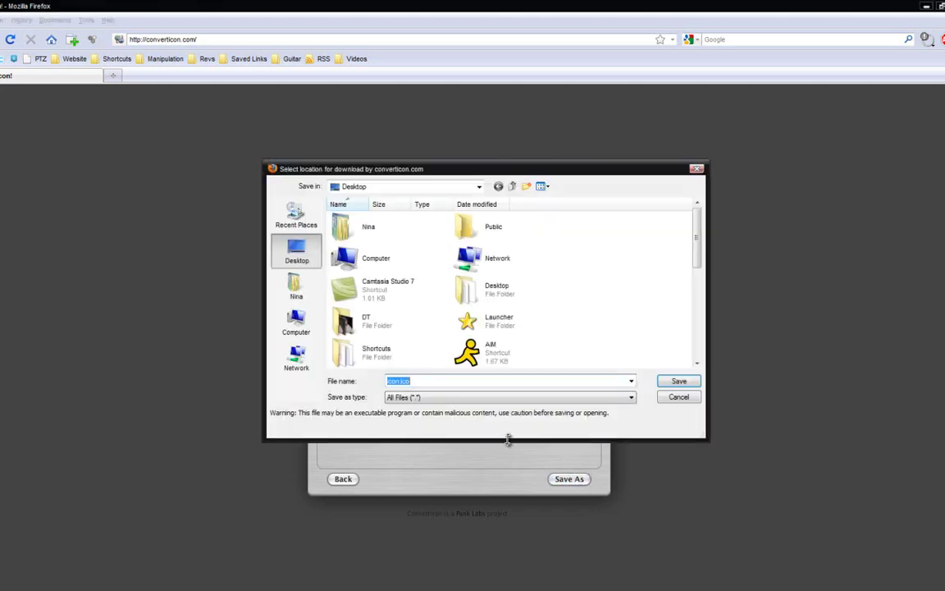
left_click(433, 396)
left_click(432, 397)
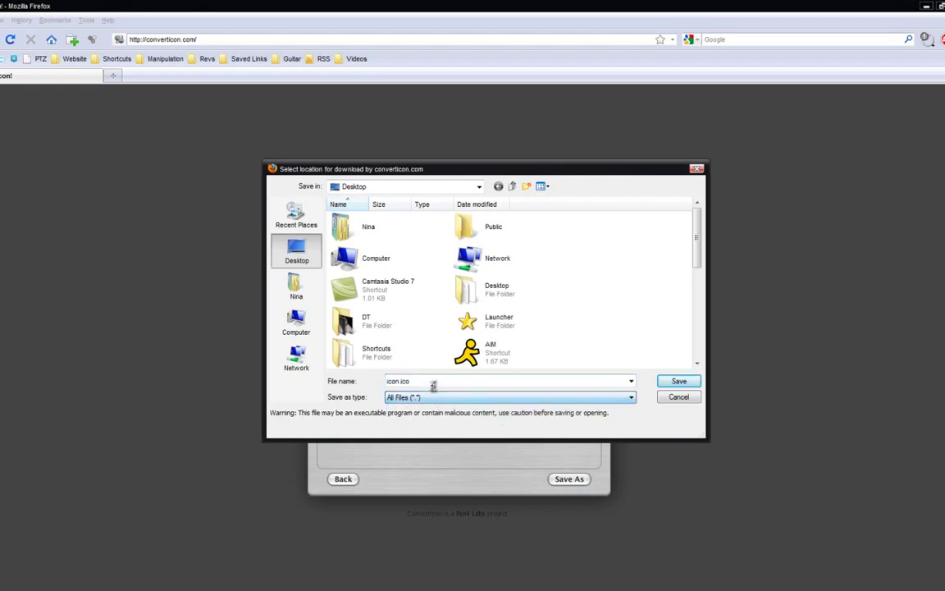
scroll(701, 246, "down", 3)
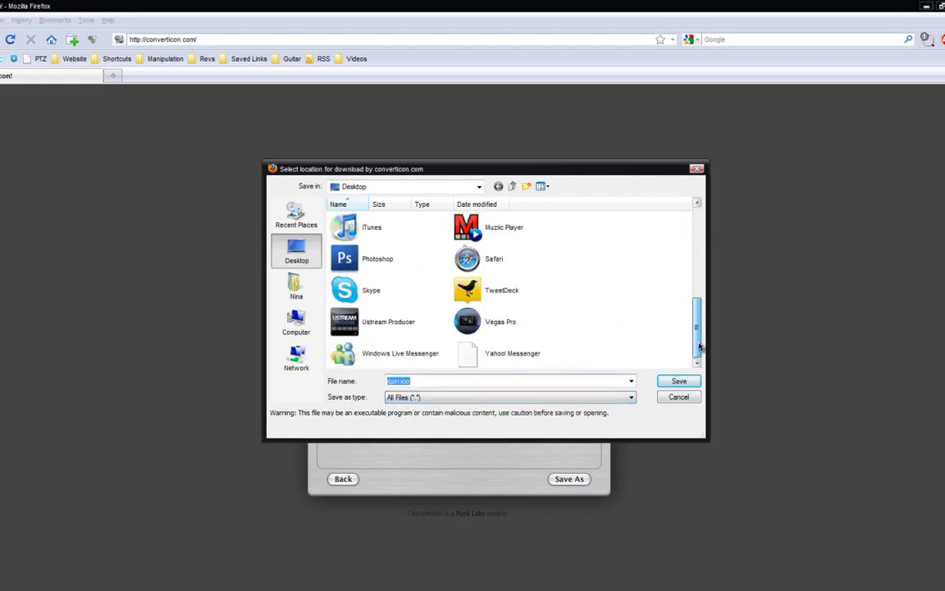
left_click(679, 382)
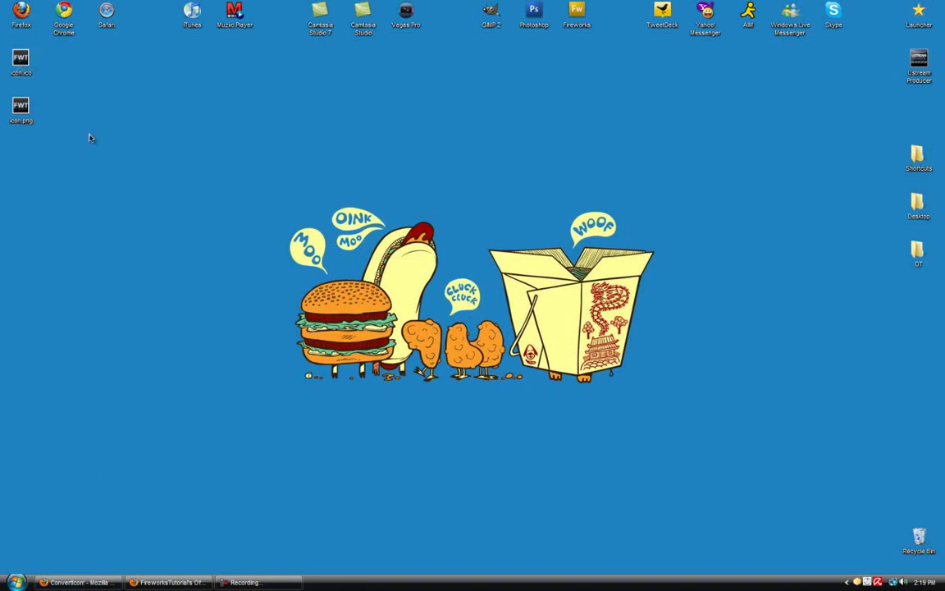
- Move icon.ico aside on the desktop and rename it to favicon.ico
left_click_drag(60, 178, 148, 181)
left_click(142, 170)
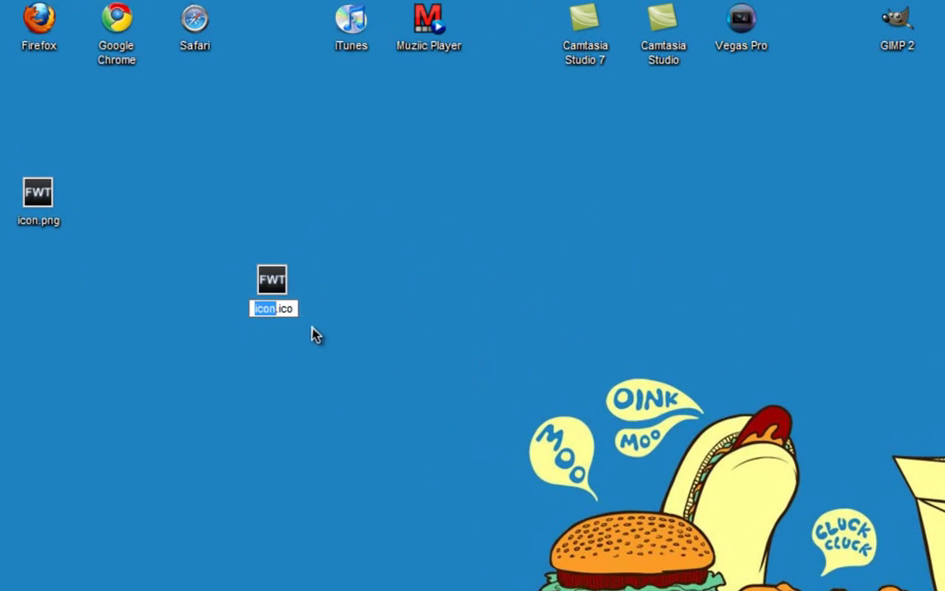
type("favicon")
key("Return")
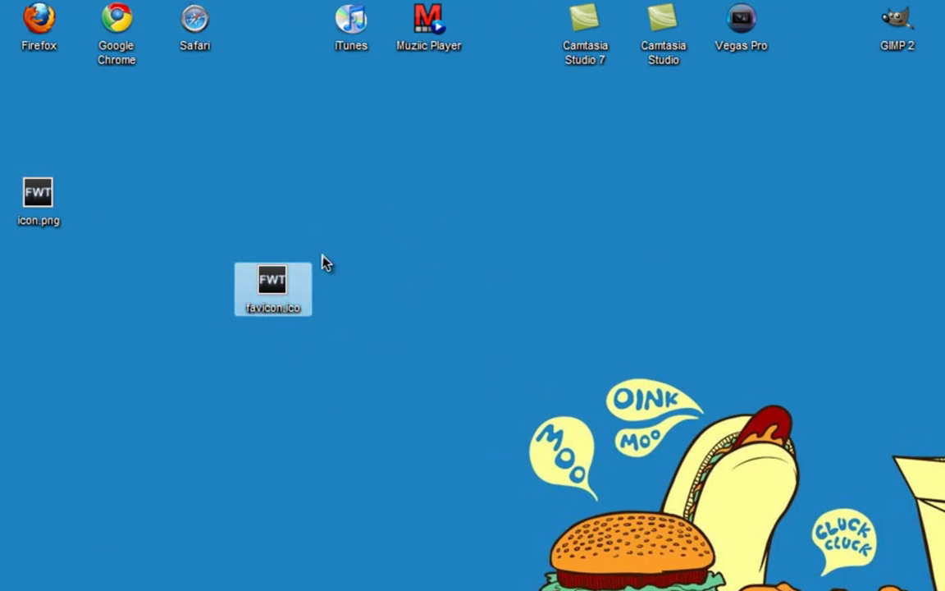
left_click(308, 454)
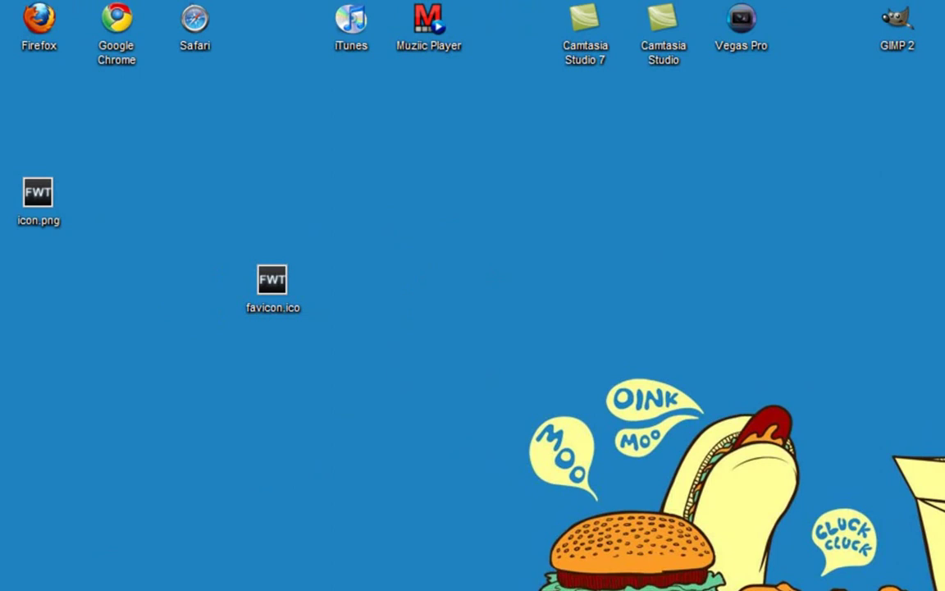
- Upload favicon.ico through the uCoz Control Panel's File Manager
left_click(168, 581)
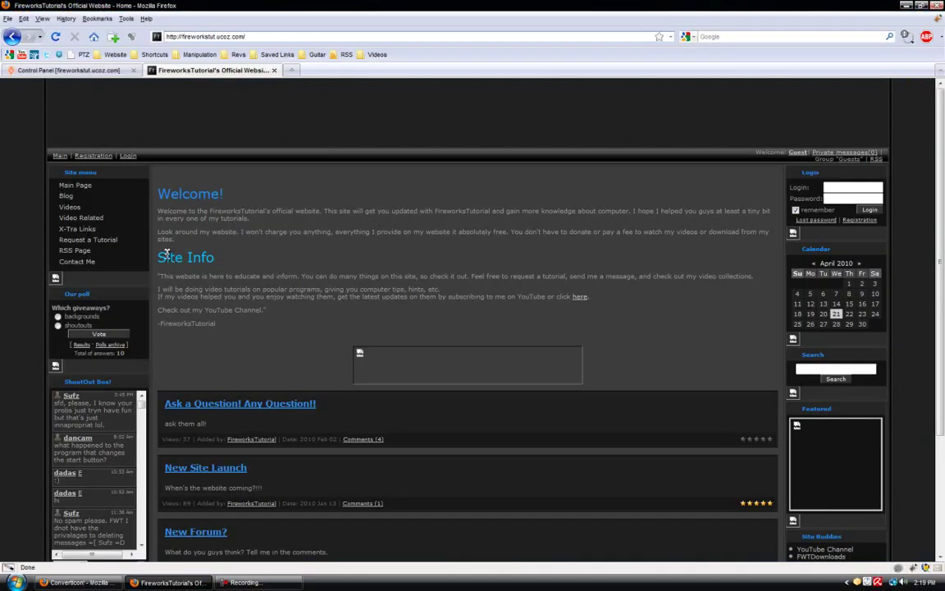
left_click(78, 71)
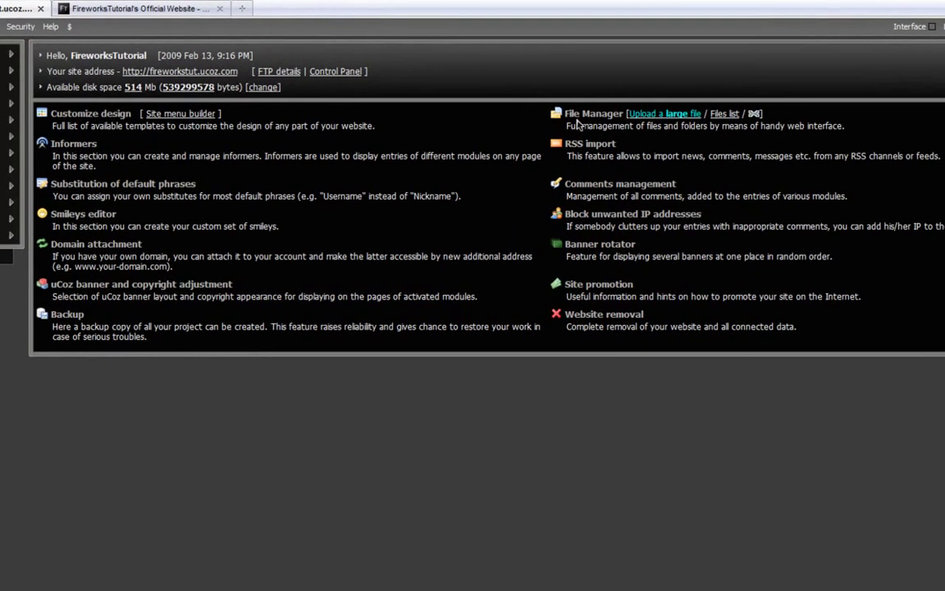
left_click(586, 114)
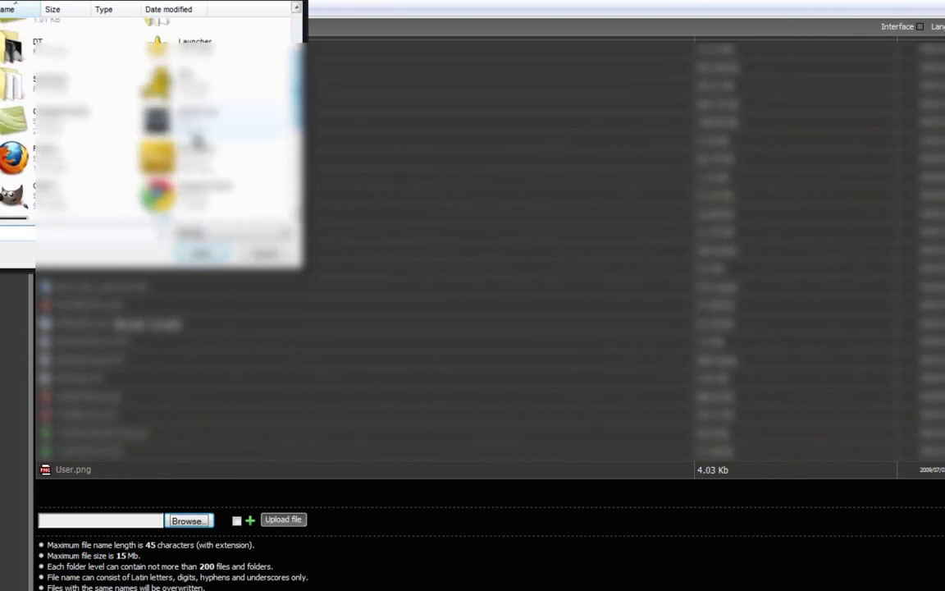
left_click(204, 131)
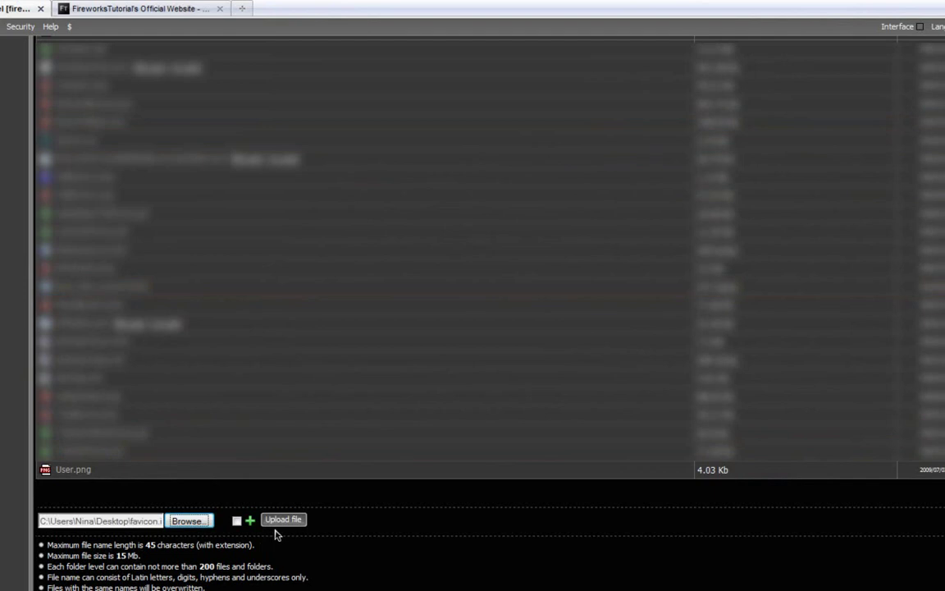
left_click(281, 520)
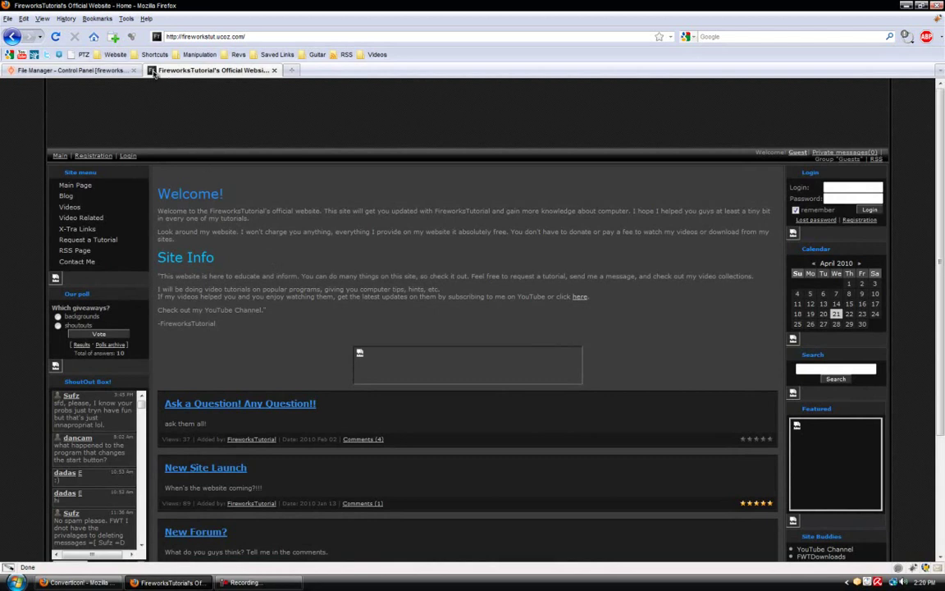
- Reload the FireworksTutorial homepage and close the green game-ad banner
left_click(55, 36)
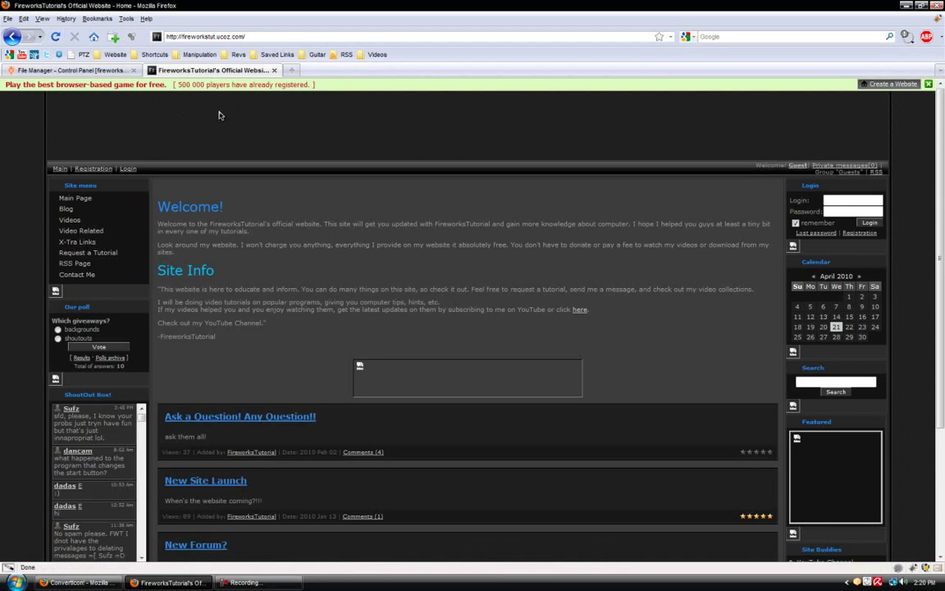
left_click(928, 84)
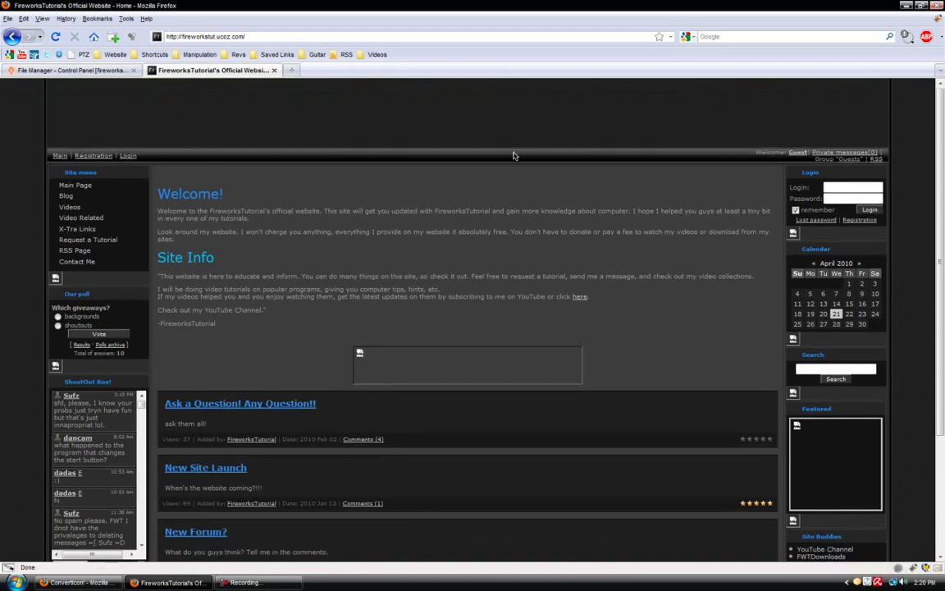